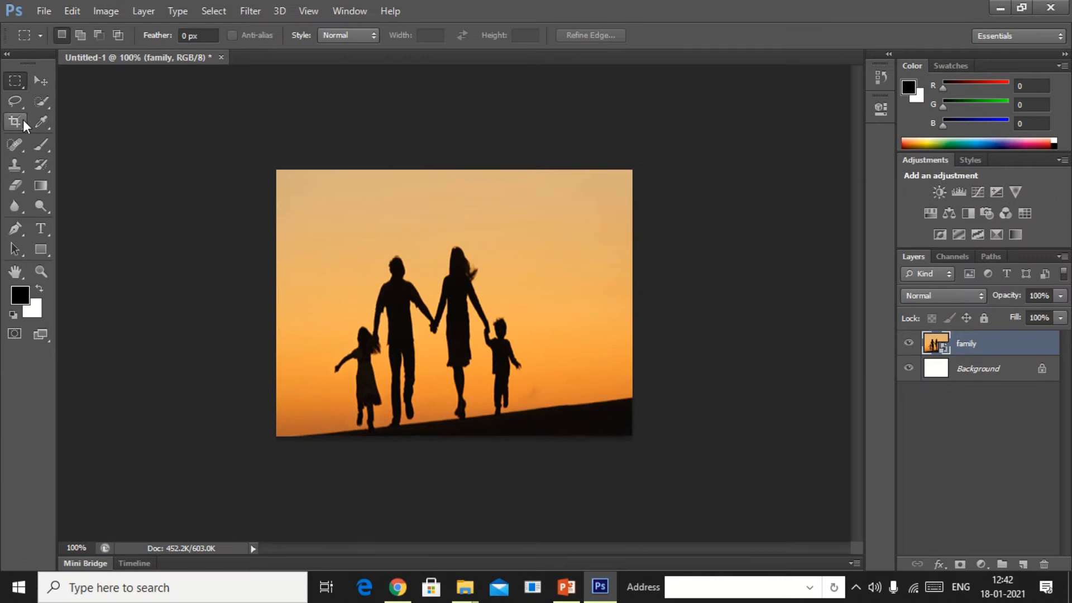
Crop the family photo more closely around the four silhouettes, trimming all the sides except the bottom edge
{"action": "left_click", "coordinate": [19, 120]}
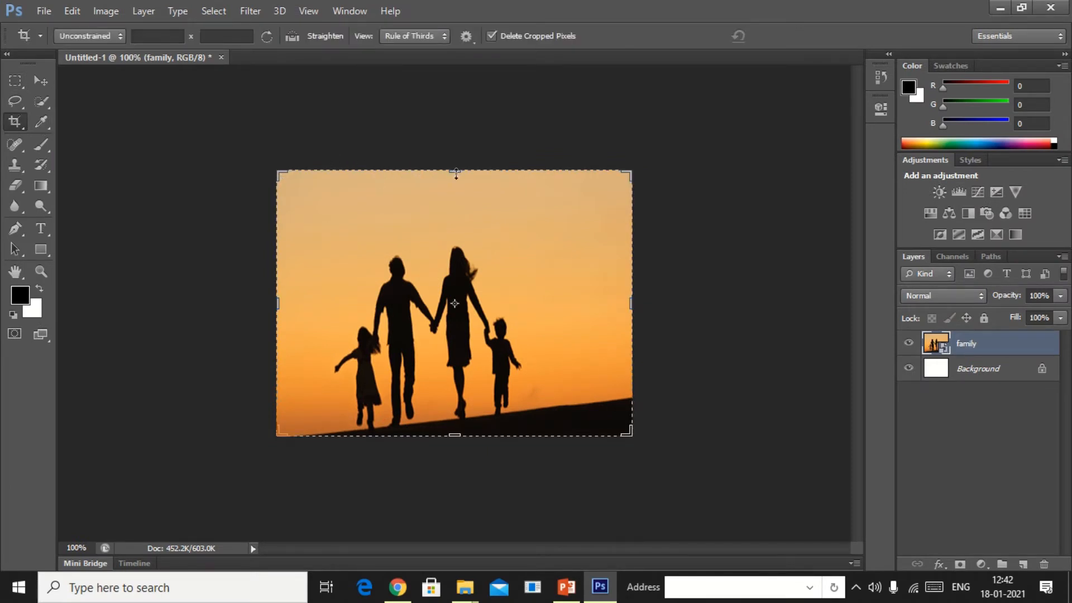
{"action": "mouse_move", "coordinate": [453, 172]}
{"action": "left_mouse_down"}
{"action": "mouse_move", "coordinate": [454, 195]}
{"action": "mouse_move", "coordinate": [454, 171]}
{"action": "left_mouse_up"}
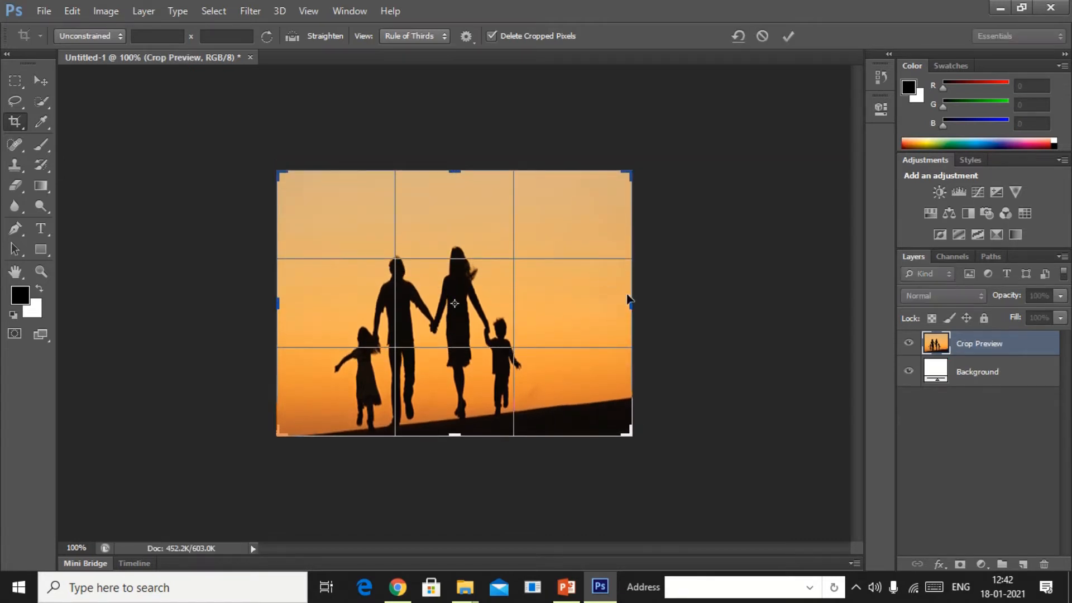
{"action": "mouse_move", "coordinate": [630, 303]}
{"action": "left_mouse_down"}
{"action": "mouse_move", "coordinate": [604, 303]}
{"action": "mouse_move", "coordinate": [643, 303]}
{"action": "mouse_move", "coordinate": [621, 287]}
{"action": "left_mouse_up"}
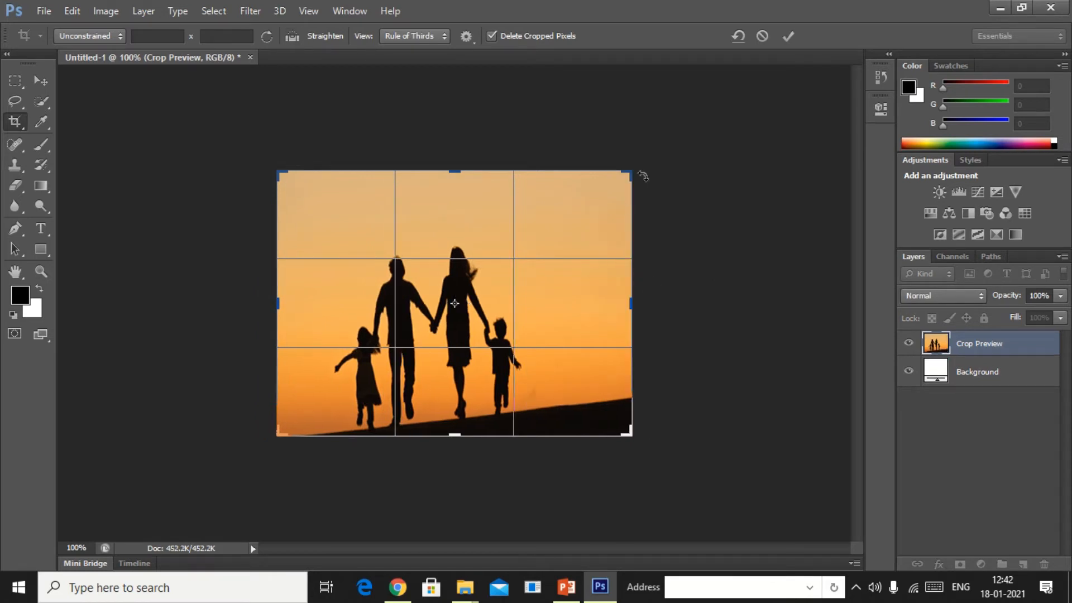
{"action": "mouse_move", "coordinate": [626, 173]}
{"action": "left_mouse_down"}
{"action": "mouse_move", "coordinate": [592, 203]}
{"action": "mouse_move", "coordinate": [631, 167]}
{"action": "left_mouse_up"}
{"action": "mouse_move", "coordinate": [627, 177]}
{"action": "left_mouse_down"}
{"action": "mouse_move", "coordinate": [620, 171]}
{"action": "mouse_move", "coordinate": [619, 186]}
{"action": "left_mouse_up"}
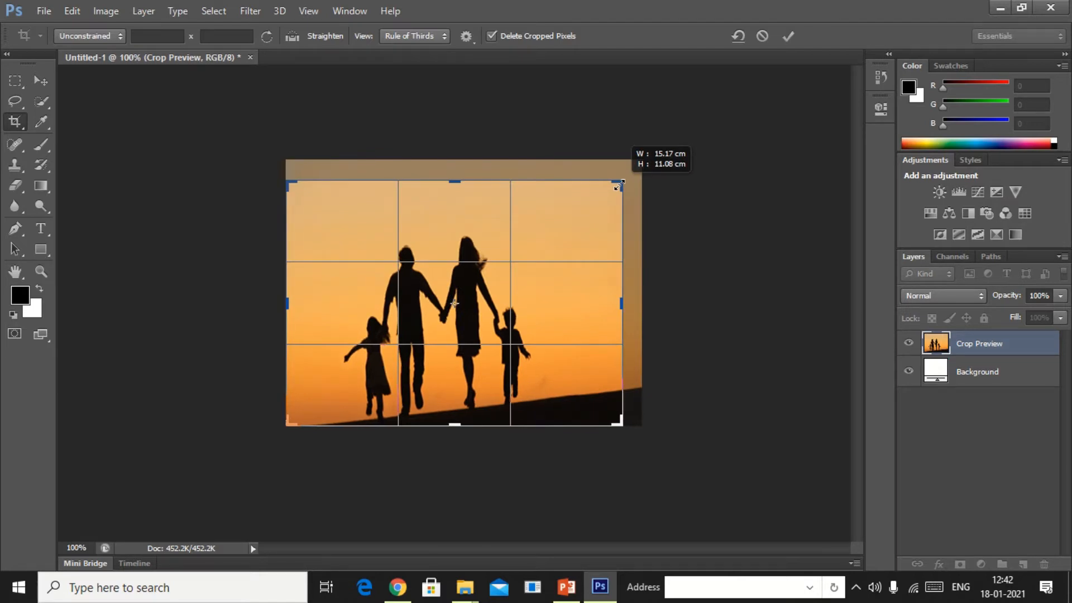
{"action": "left_click_drag", "start_coordinate": [618, 186], "coordinate": [590, 210]}
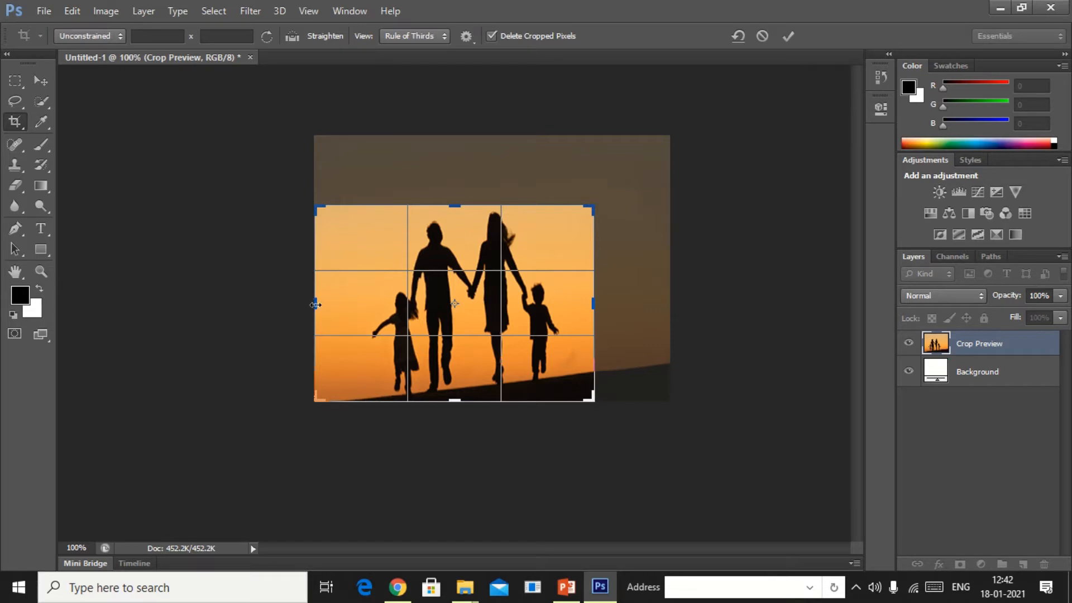
{"action": "left_click_drag", "start_coordinate": [316, 304], "coordinate": [335, 303]}
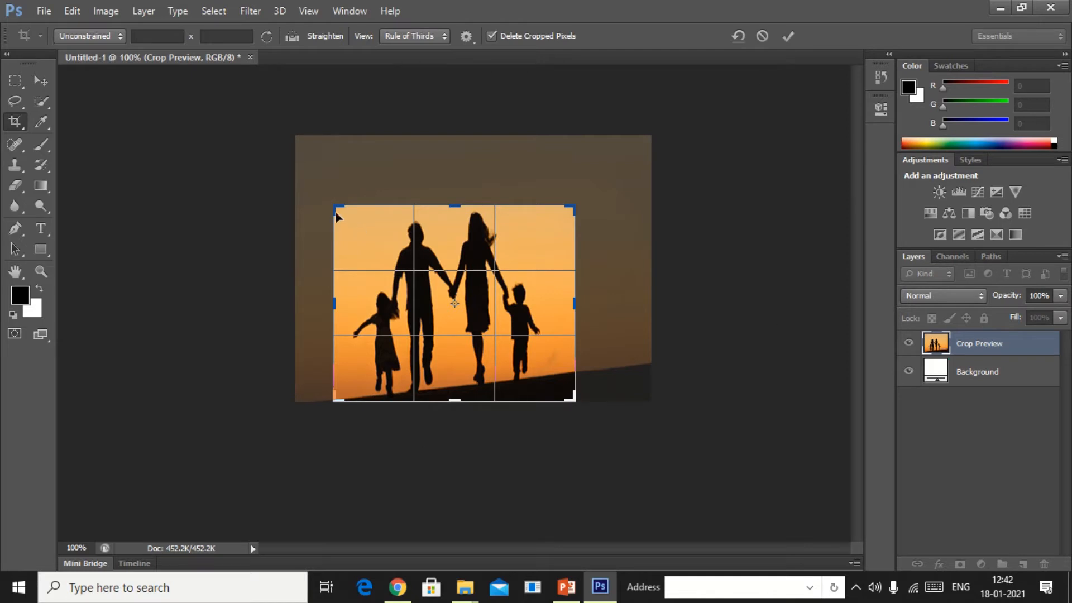
{"action": "left_click", "coordinate": [788, 35]}
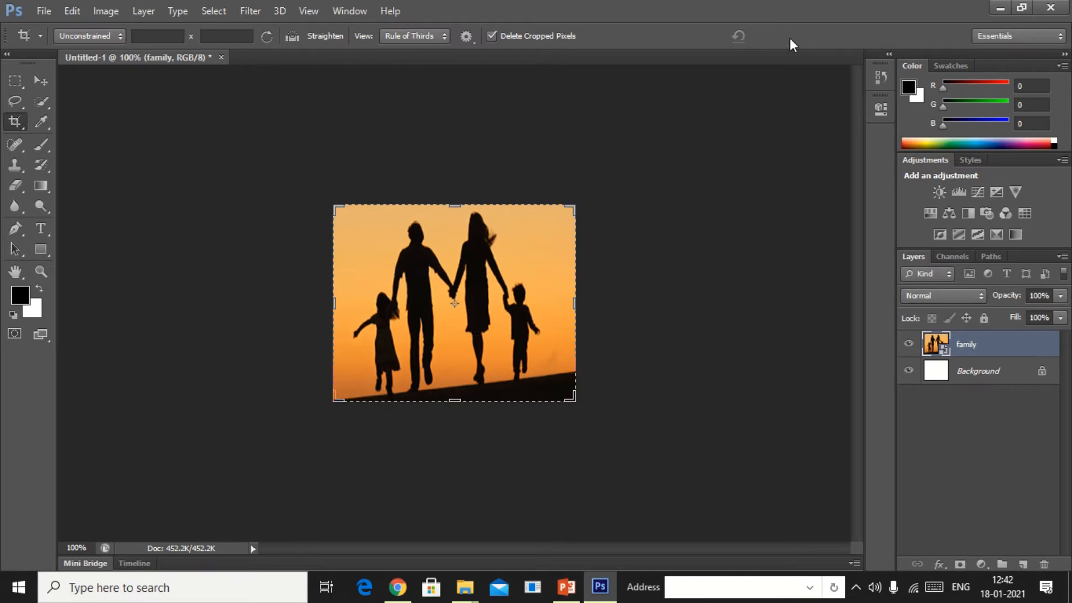
Reopen the crop preview repeatedly and apply the same crop around the four silhouettes each time
{"action": "left_click", "coordinate": [678, 260]}
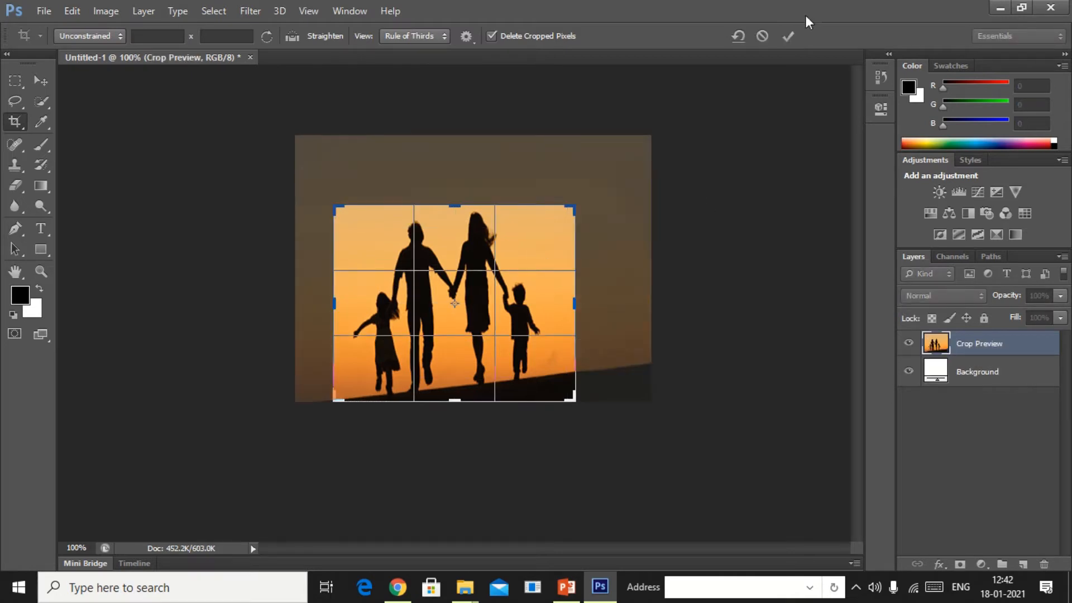
{"action": "left_click", "coordinate": [788, 35]}
{"action": "left_click", "coordinate": [760, 99]}
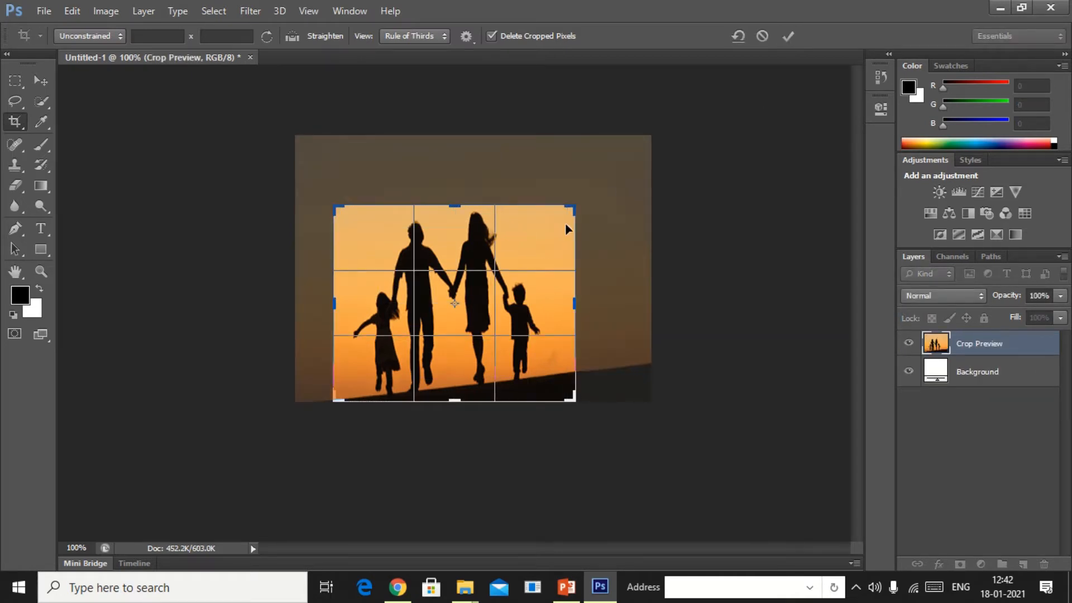
{"action": "key", "text": "Return"}
{"action": "left_click", "coordinate": [311, 103]}
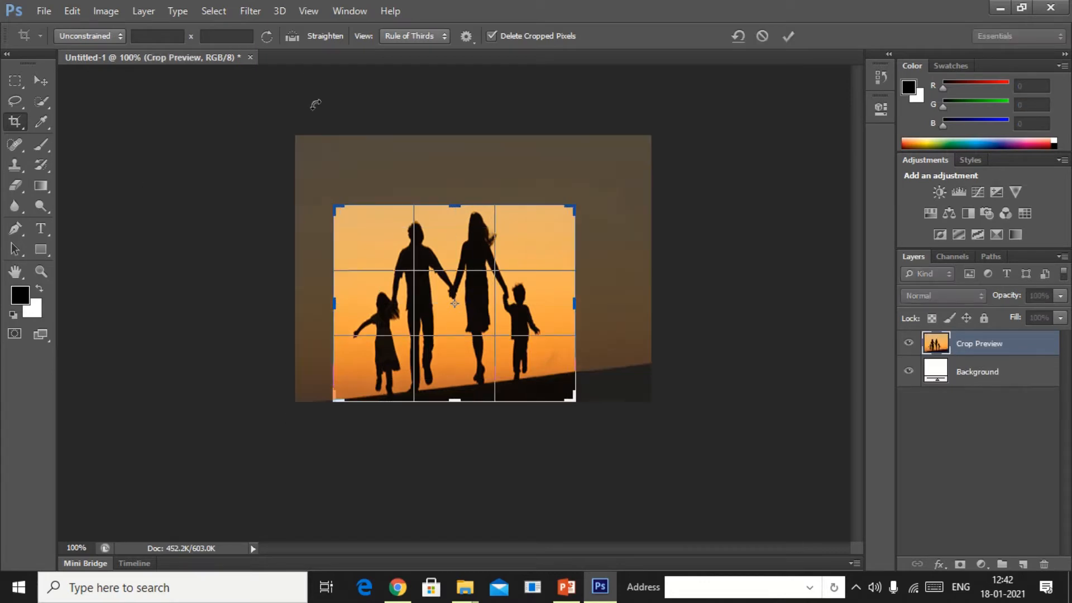
{"action": "double_click", "coordinate": [420, 296]}
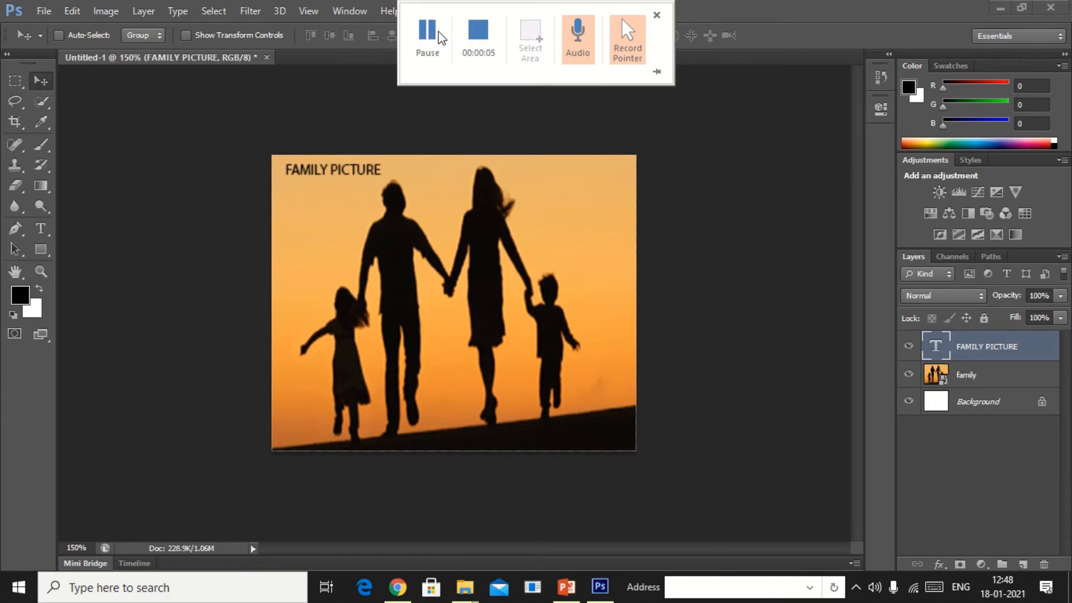
Move the FAMILY PICTURE text to the picture's upper-right corner and shift the family layer right and slightly down
{"action": "left_click", "coordinate": [39, 84]}
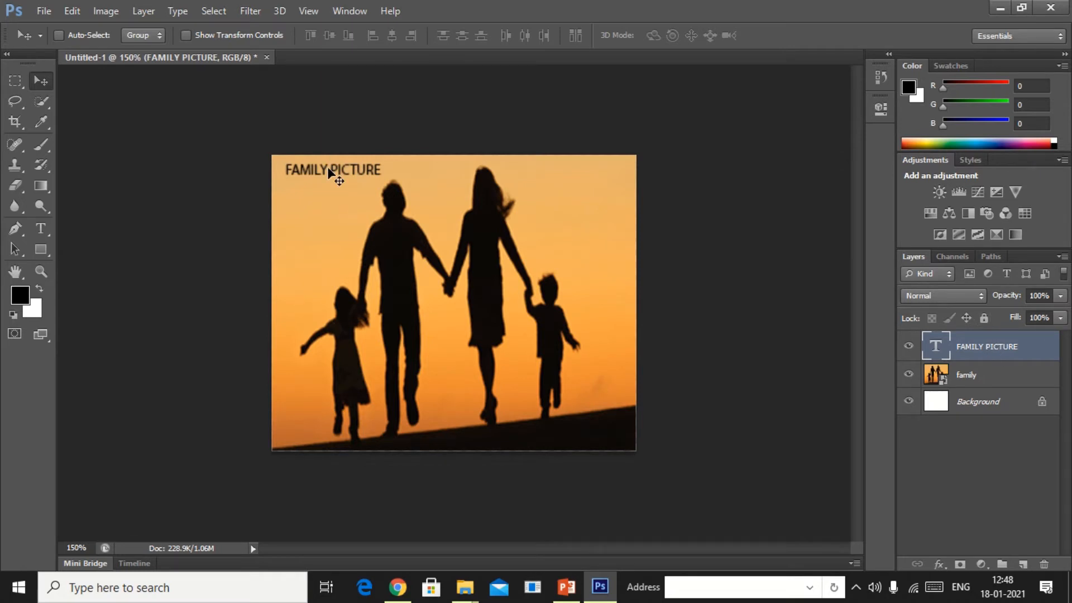
{"action": "left_click_drag", "start_coordinate": [328, 168], "coordinate": [574, 172]}
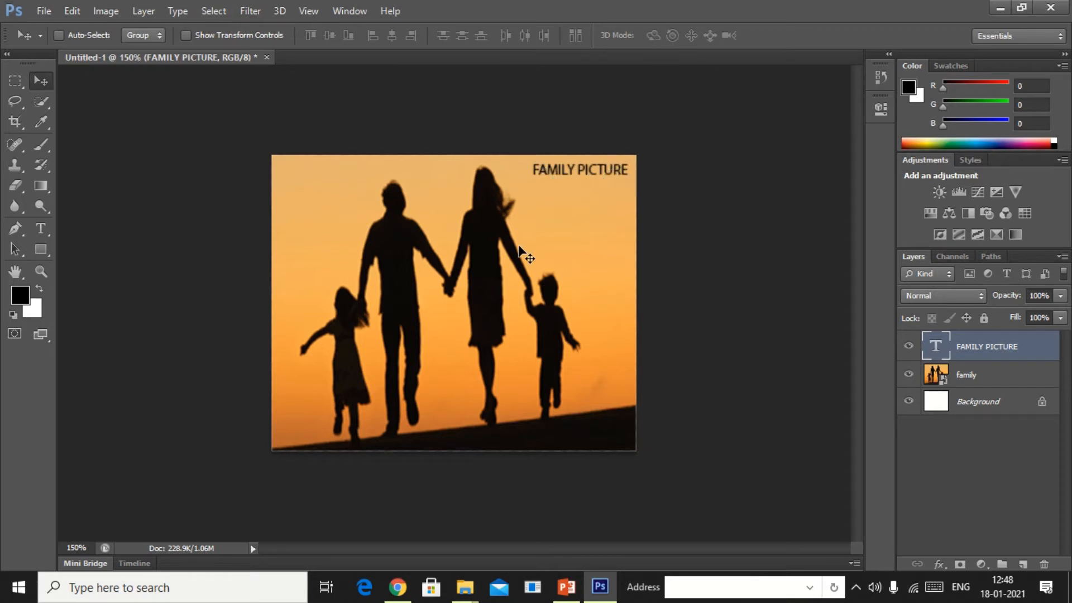
{"action": "left_click", "coordinate": [983, 381]}
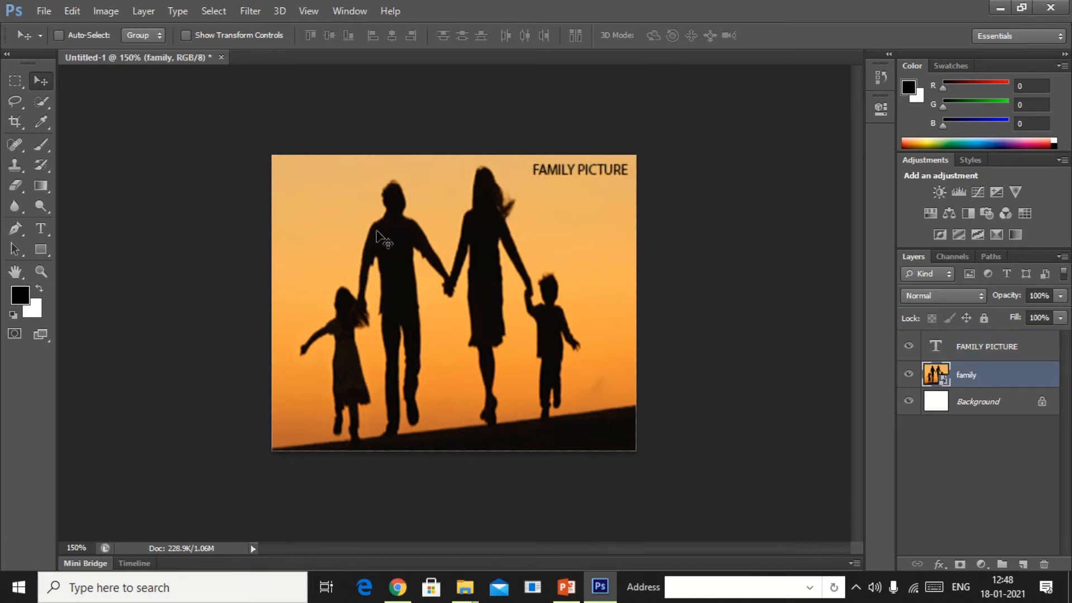
{"action": "left_click_drag", "start_coordinate": [360, 219], "coordinate": [418, 252]}
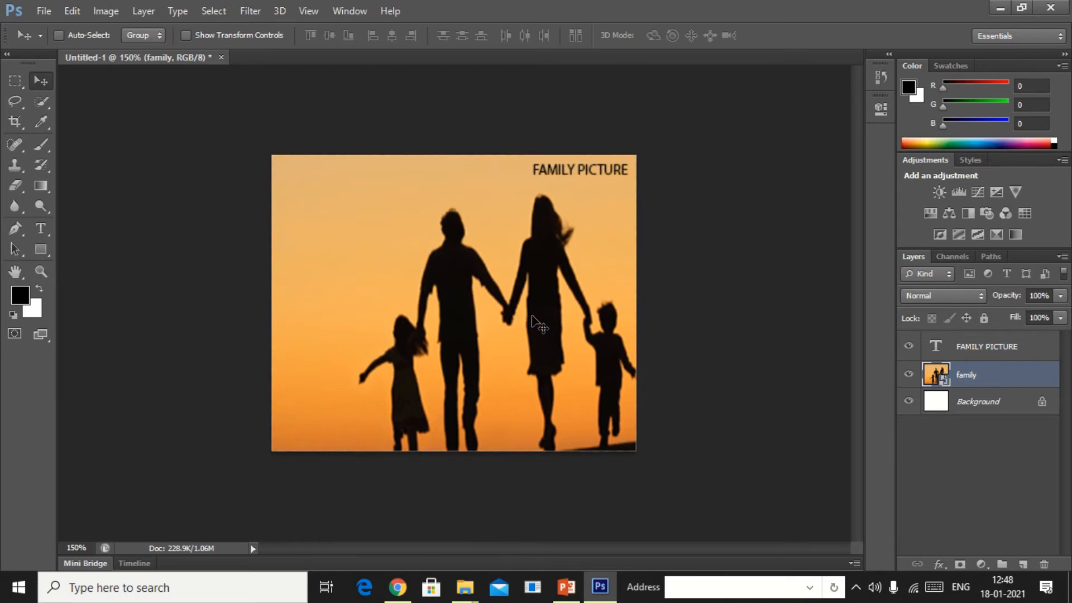
{"action": "left_click_drag", "start_coordinate": [509, 334], "coordinate": [483, 322]}
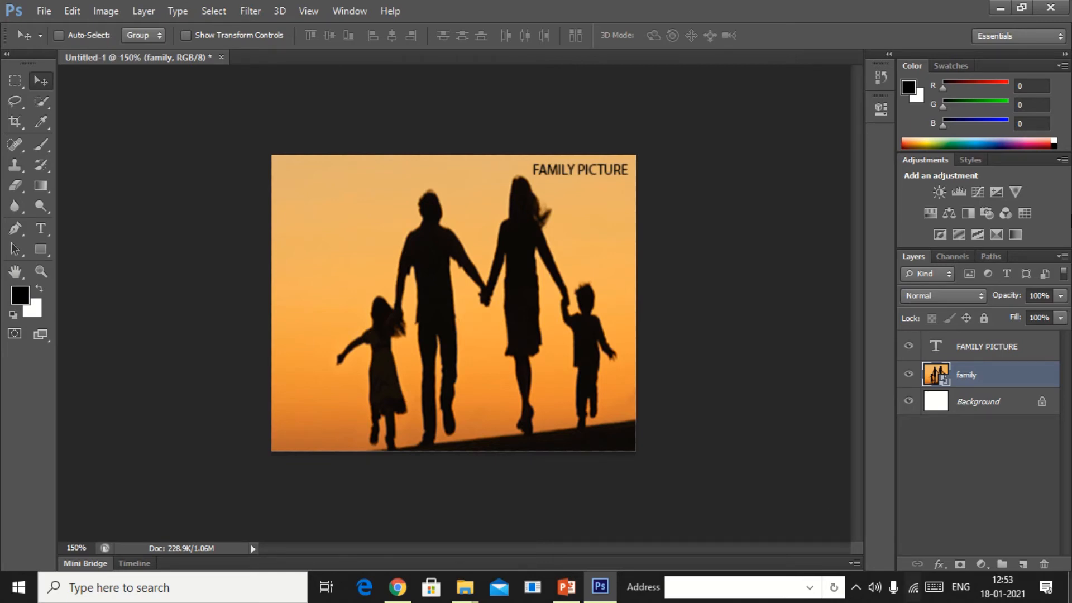
Select the girl's silhouette on the family layer with the Quick Selection tool and clear the selection
{"action": "left_click", "coordinate": [48, 110]}
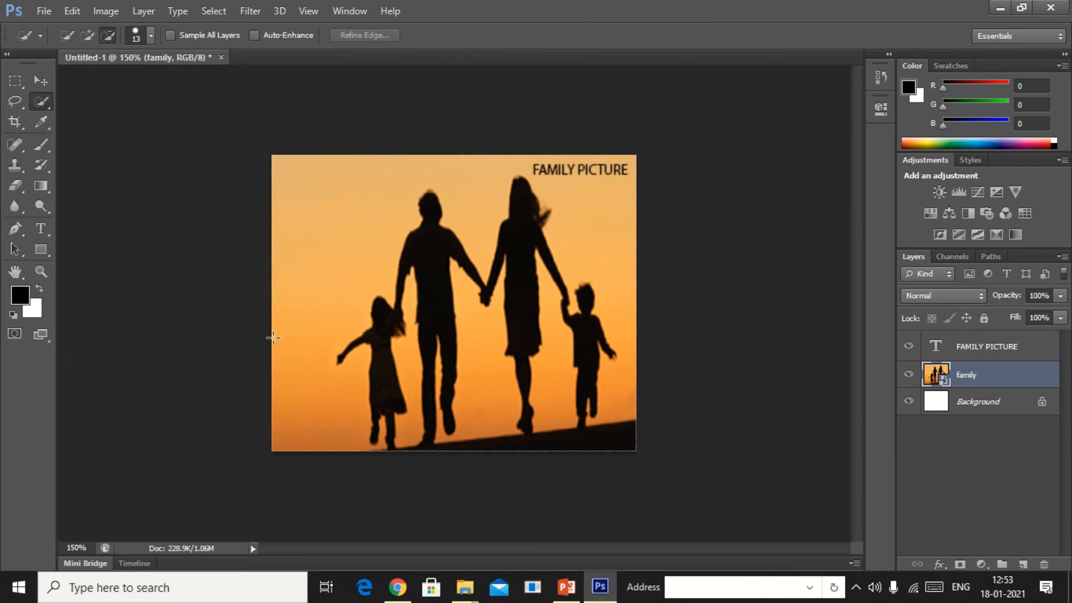
{"action": "left_click", "coordinate": [383, 349]}
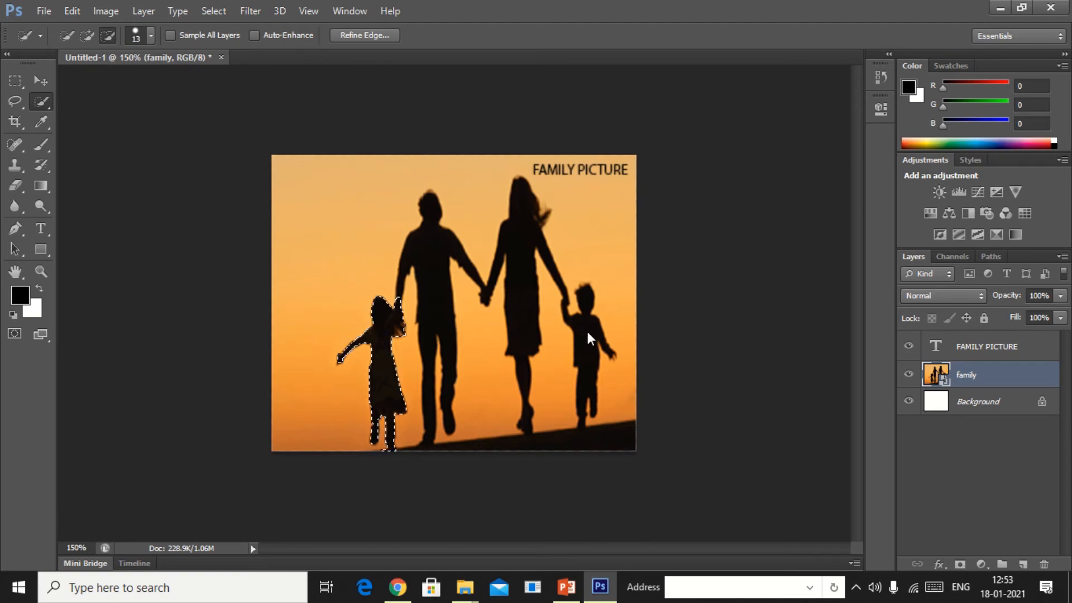
{"action": "left_click", "coordinate": [15, 80]}
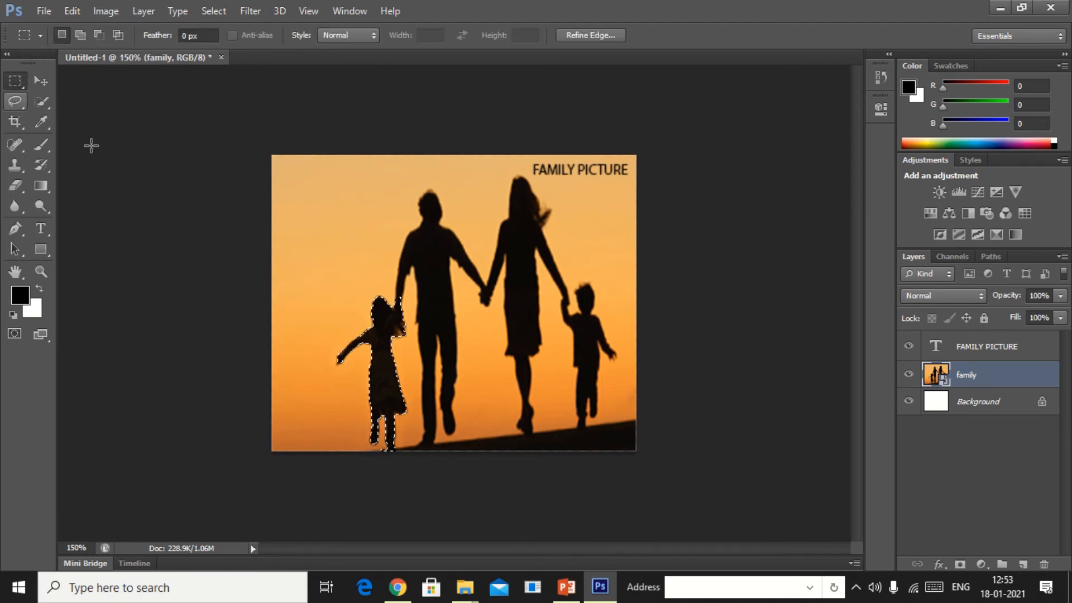
{"action": "left_click", "coordinate": [91, 145]}
Select the boy's silhouette with the Quick Selection tool and deselect it
{"action": "left_click", "coordinate": [40, 101]}
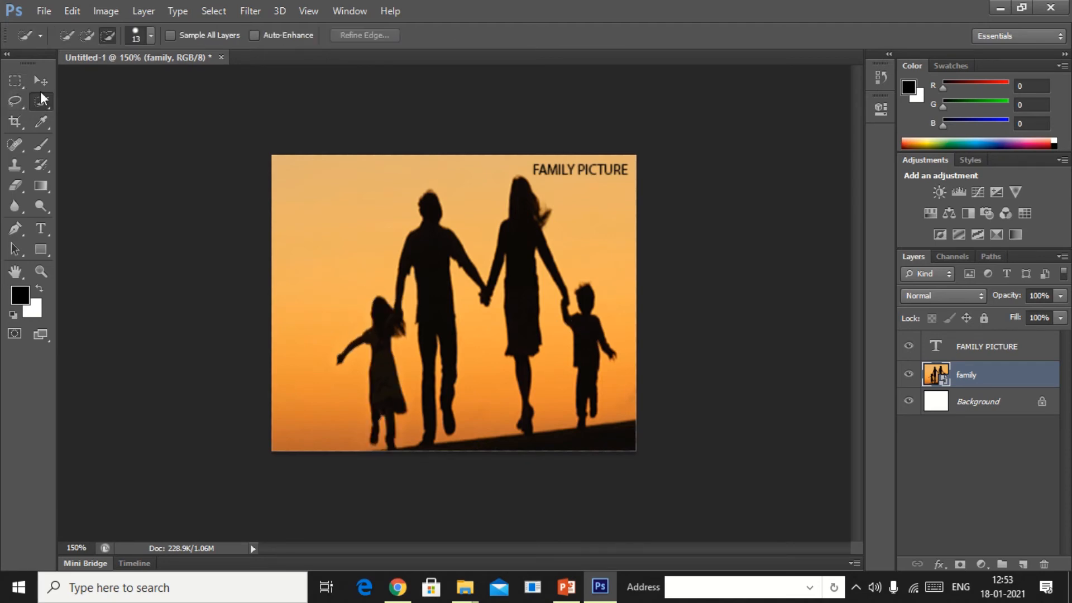
{"action": "left_click", "coordinate": [586, 340]}
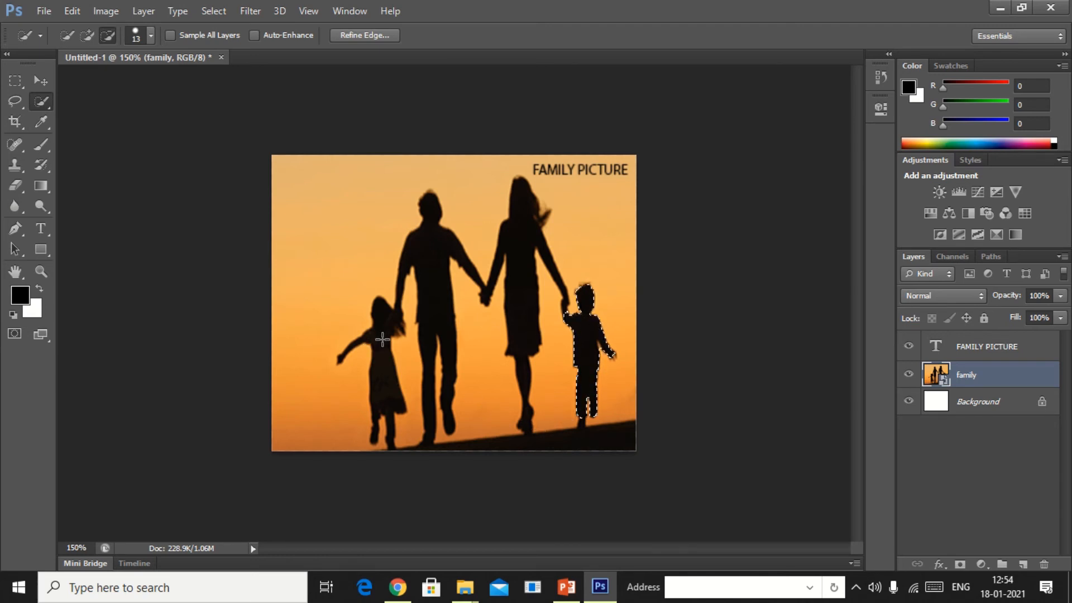
{"action": "left_click", "coordinate": [26, 88]}
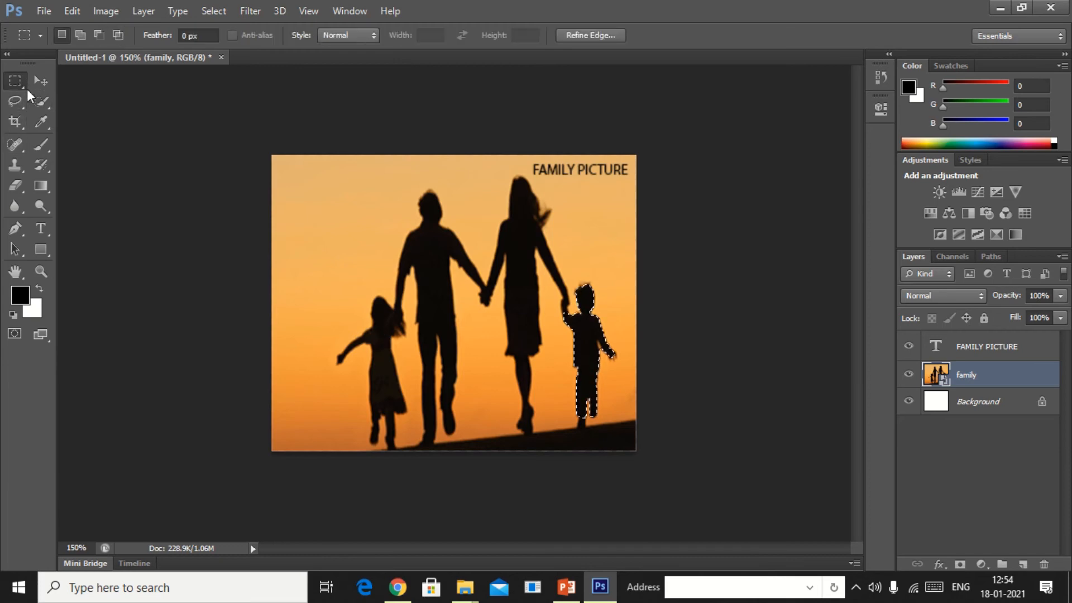
{"action": "left_click", "coordinate": [161, 219]}
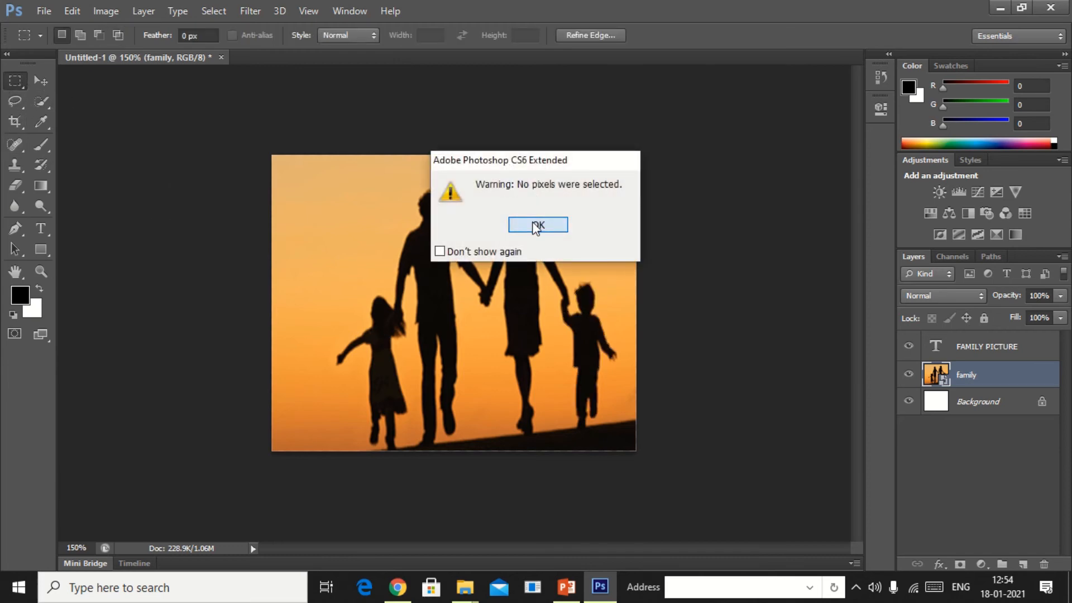
{"action": "left_click", "coordinate": [537, 225]}
Quick-select the girl's silhouette on the family layer and copy it to a new layer
{"action": "left_click", "coordinate": [40, 103]}
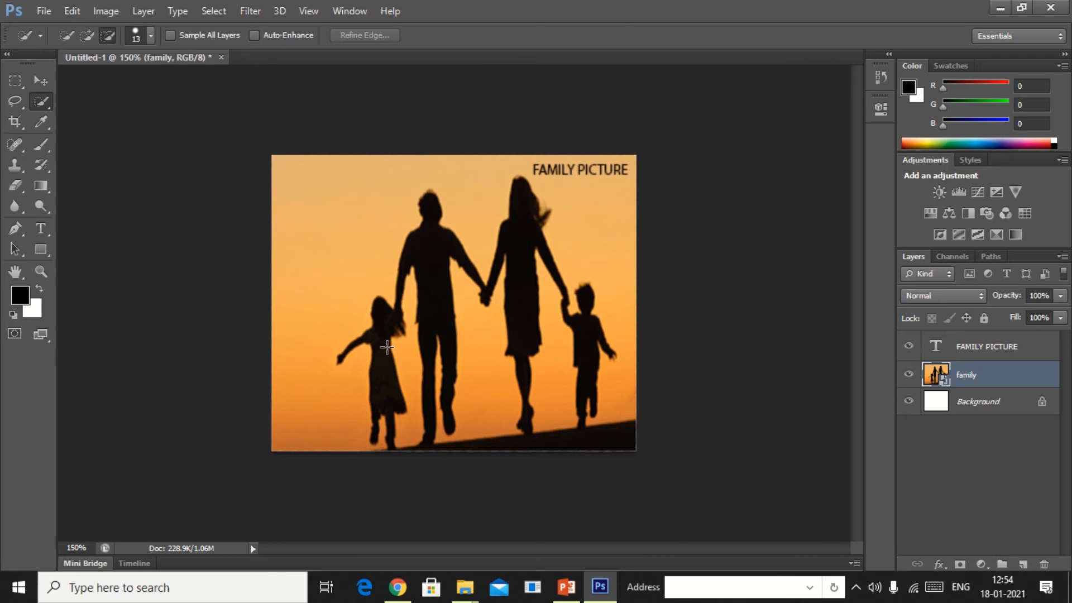
{"action": "left_click_drag", "start_coordinate": [391, 349], "coordinate": [385, 275]}
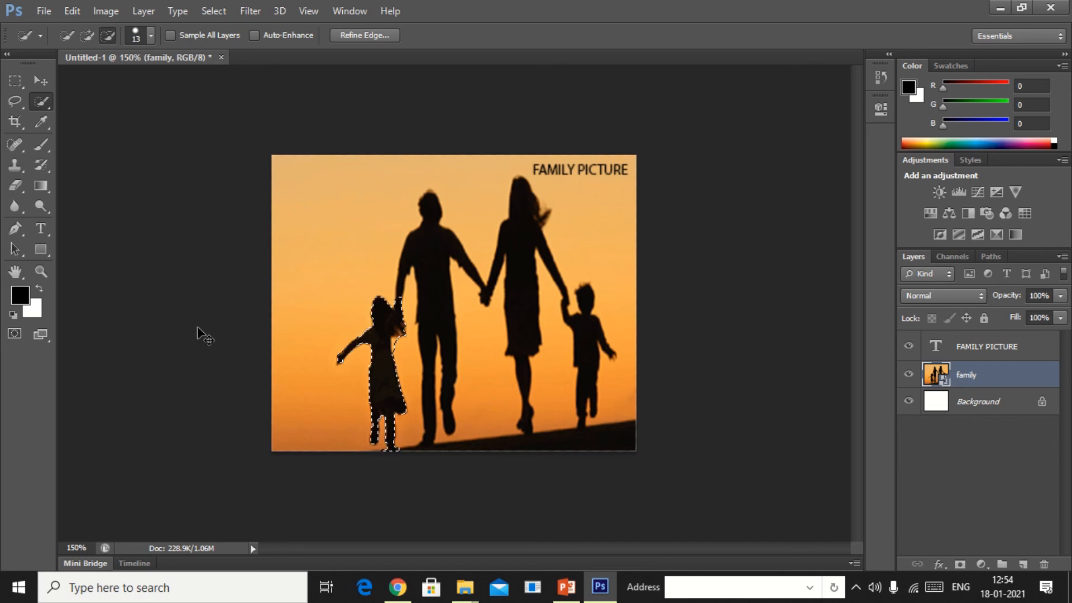
{"action": "key", "text": "ctrl+j"}
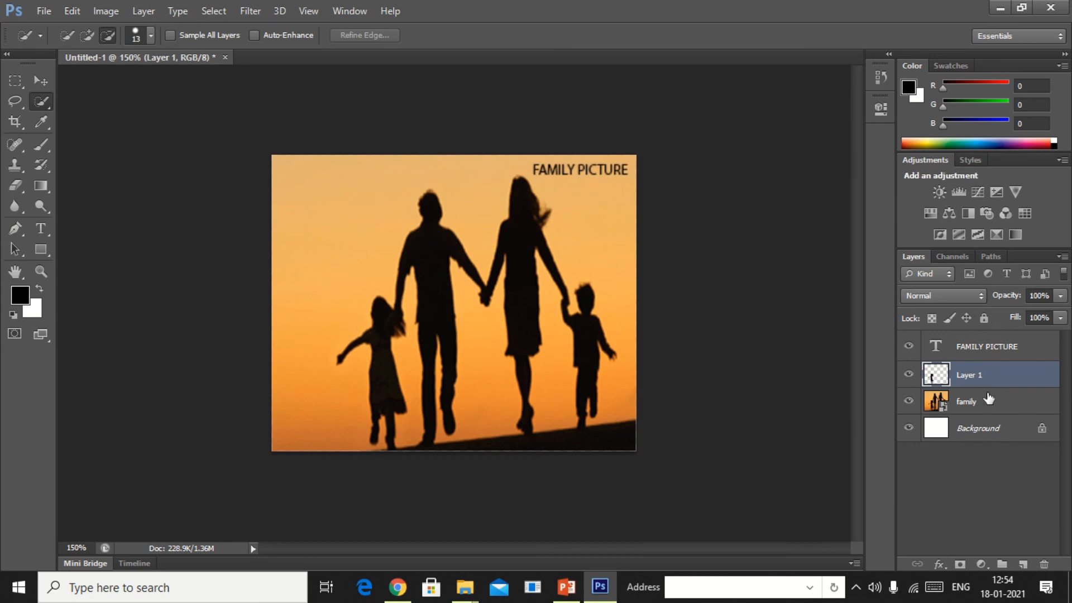
Move the copied girl to the photo's lower-left corner, so her raised hand meets the original girl's outstretched hand
{"action": "left_click", "coordinate": [47, 82]}
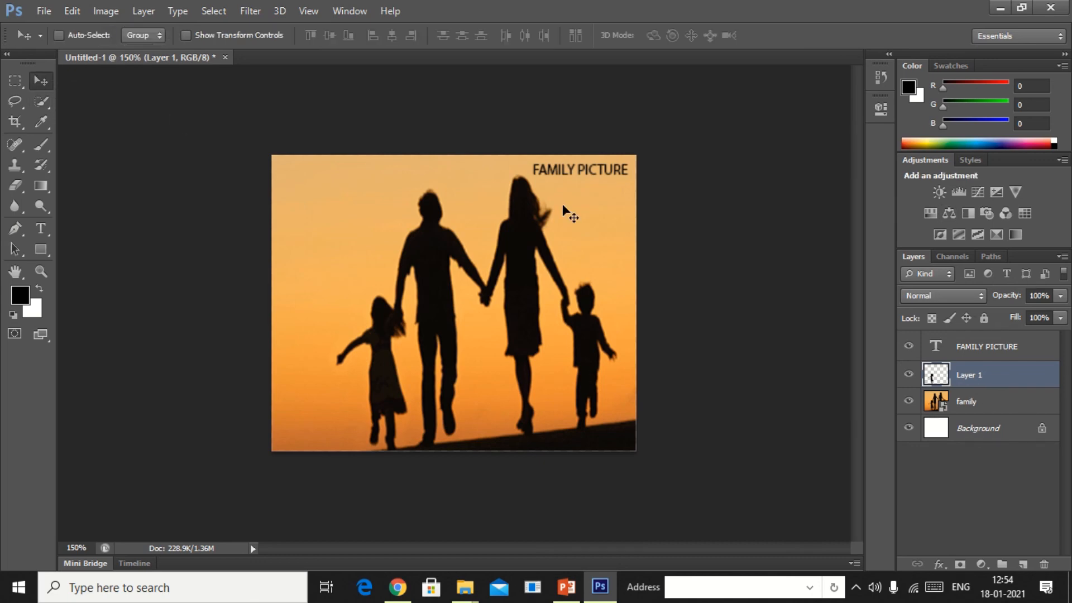
{"action": "left_click_drag", "start_coordinate": [374, 356], "coordinate": [320, 419]}
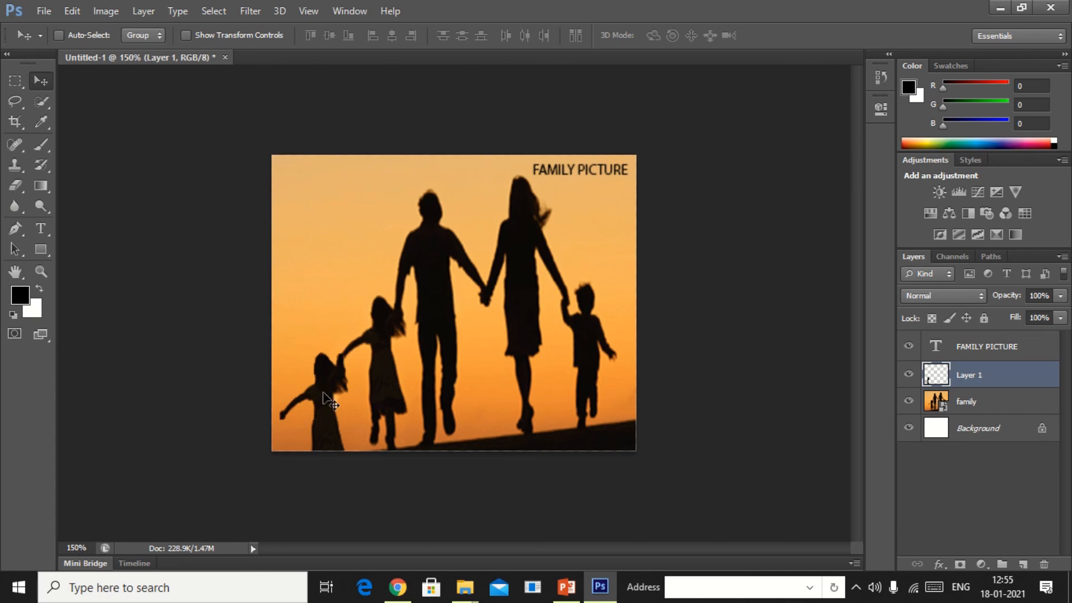
{"action": "left_click_drag", "start_coordinate": [323, 392], "coordinate": [322, 395]}
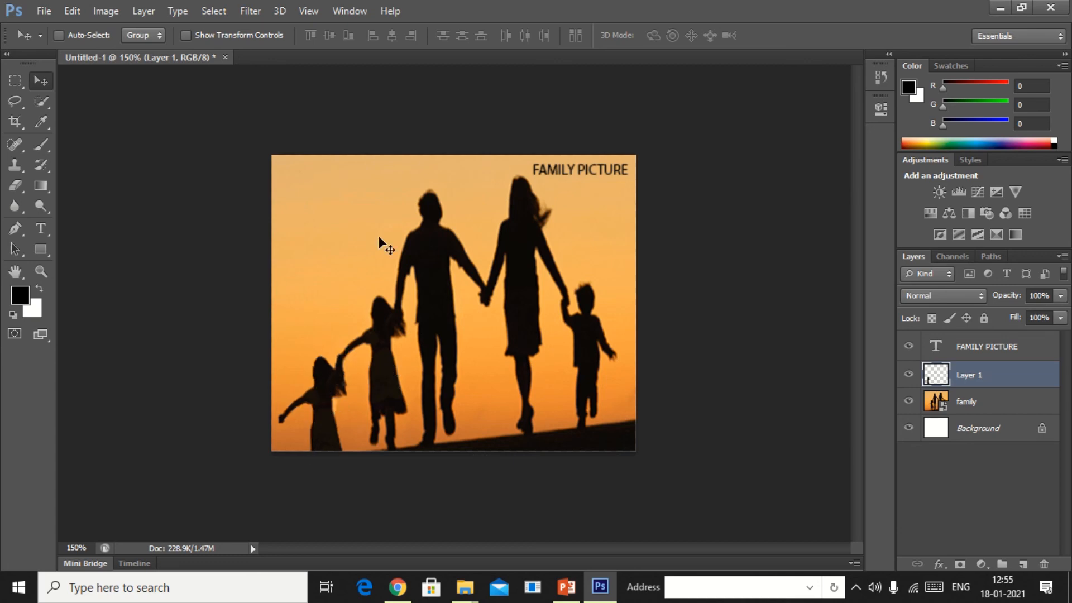